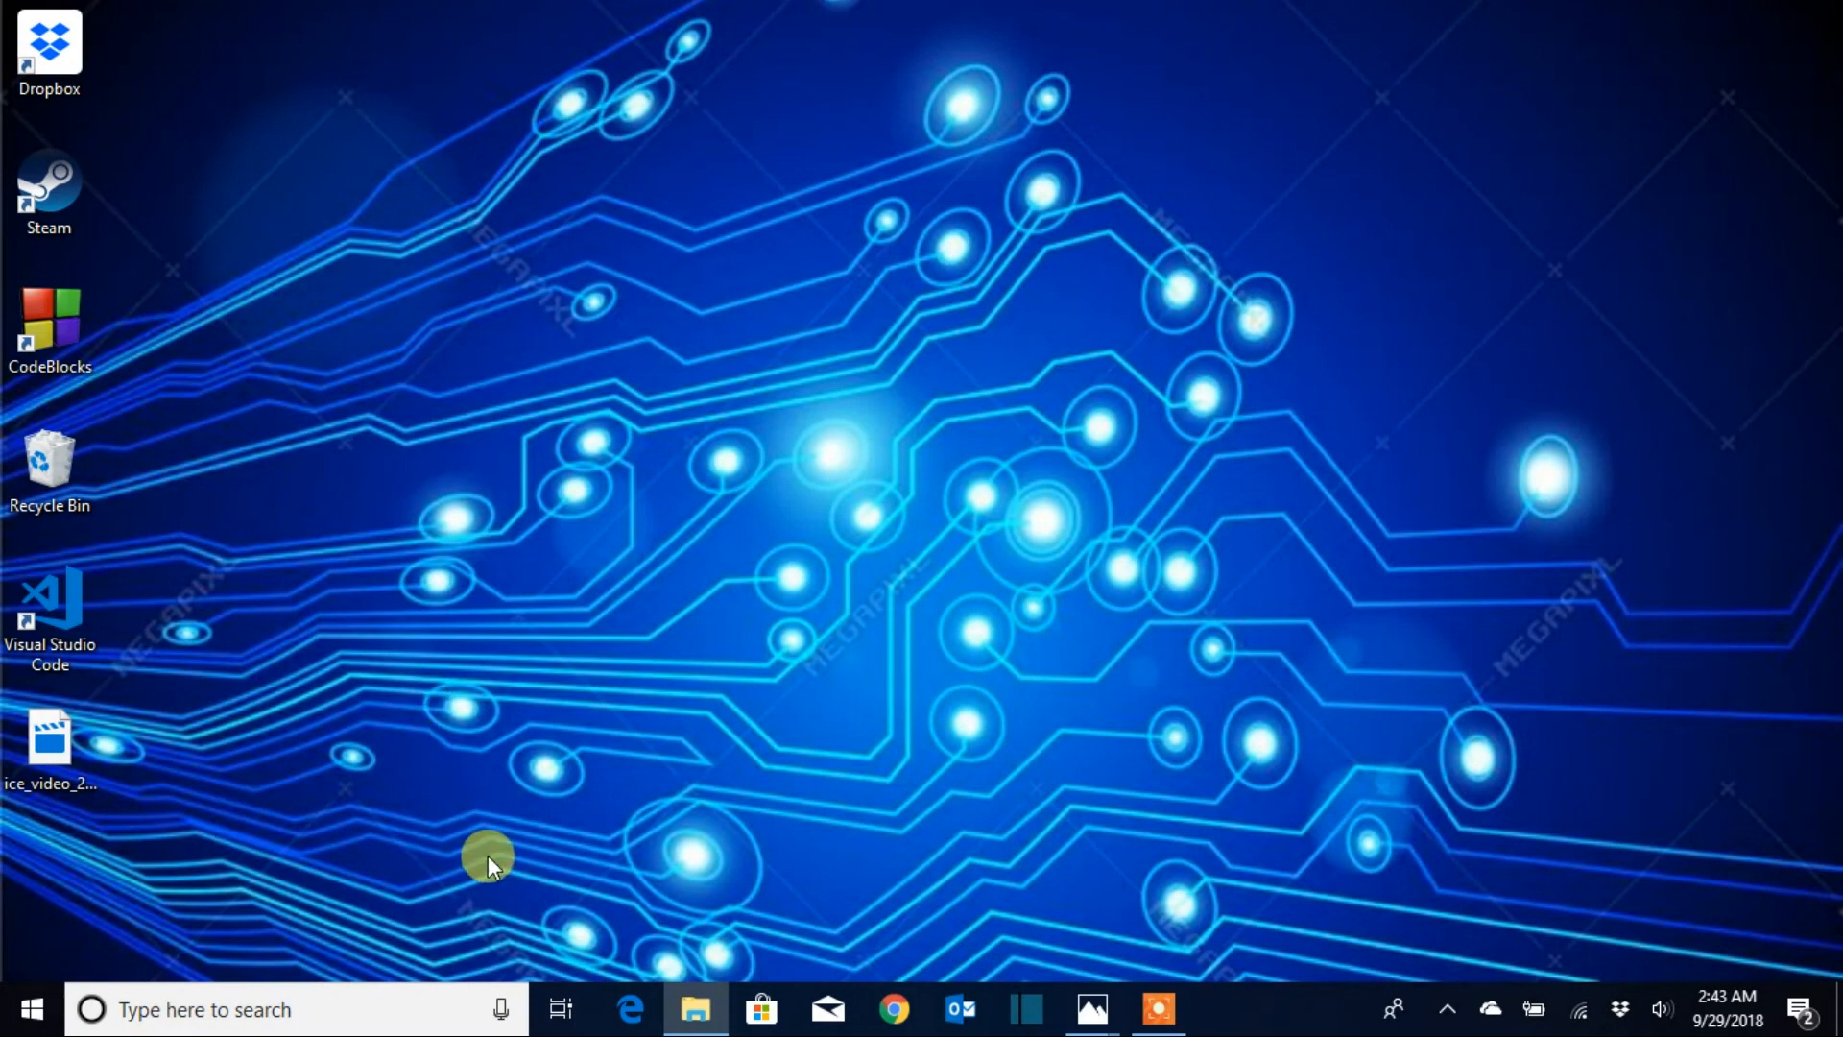
# Search 'w' in Windows Search and launch Word from the best match
pyautogui.click(289, 1011)
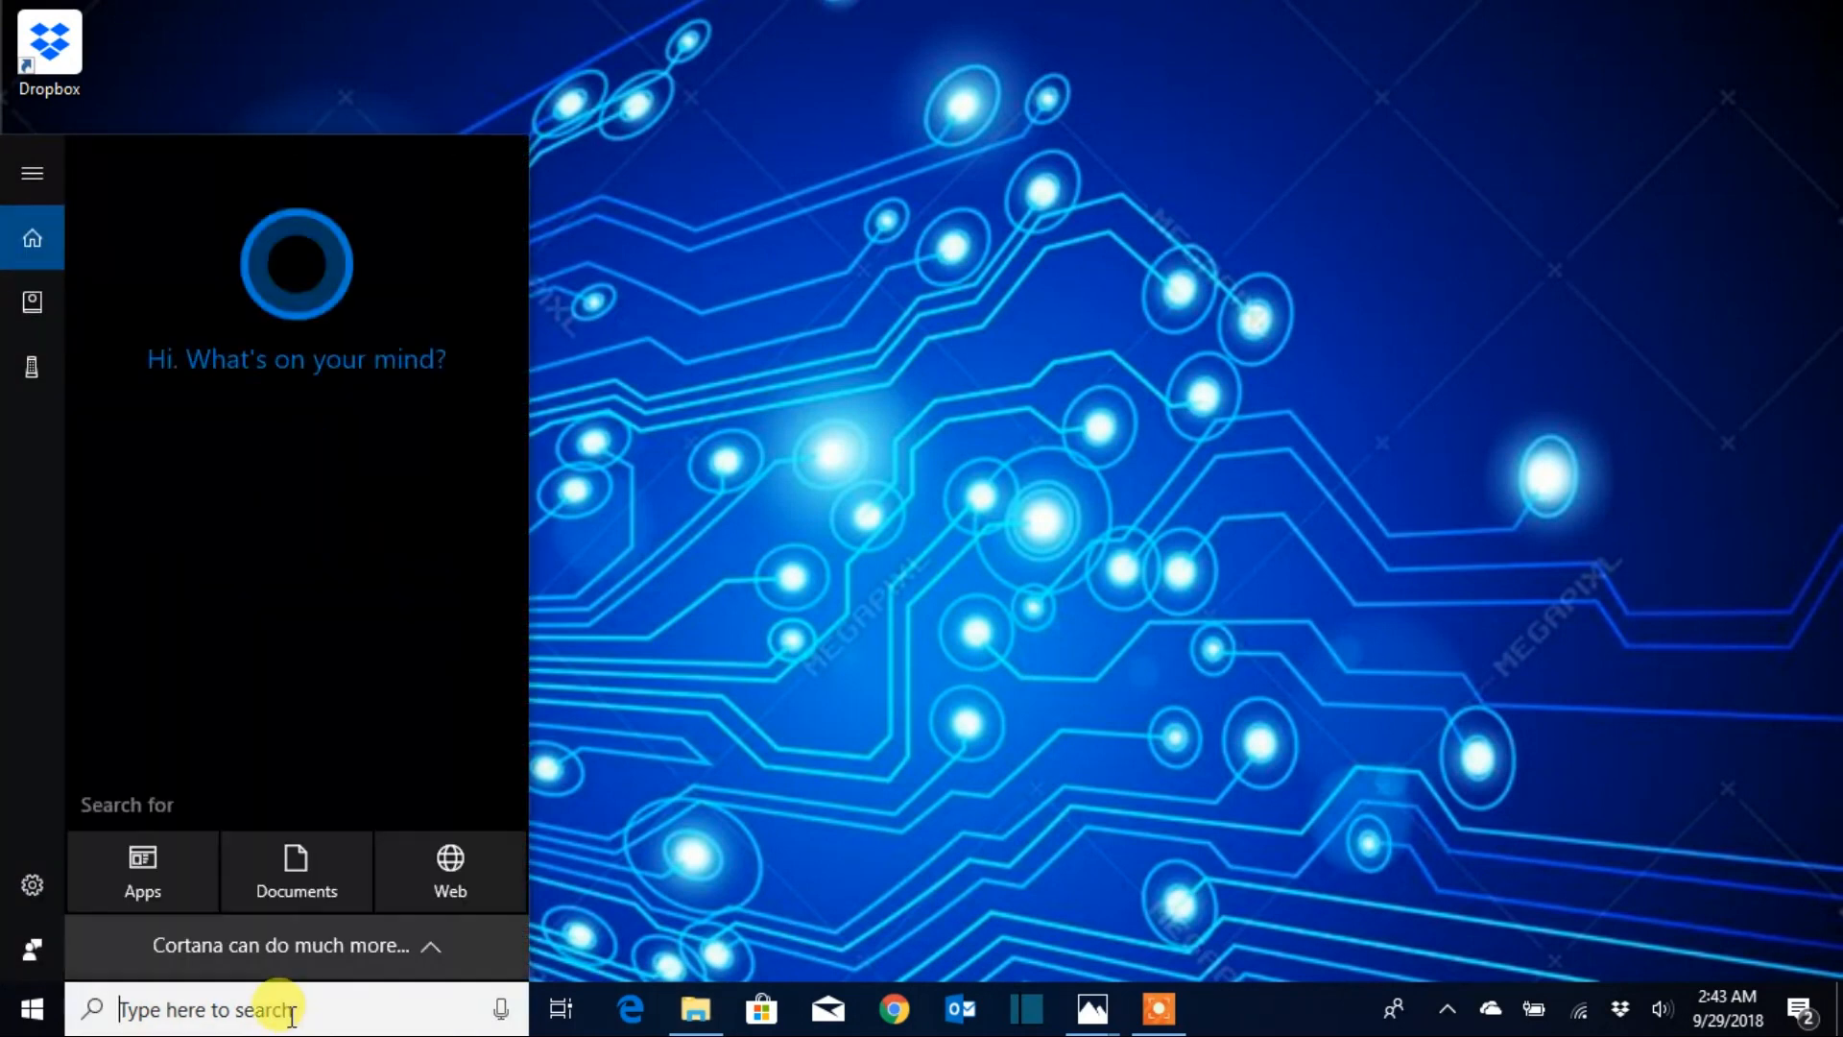
pyautogui.write('w')
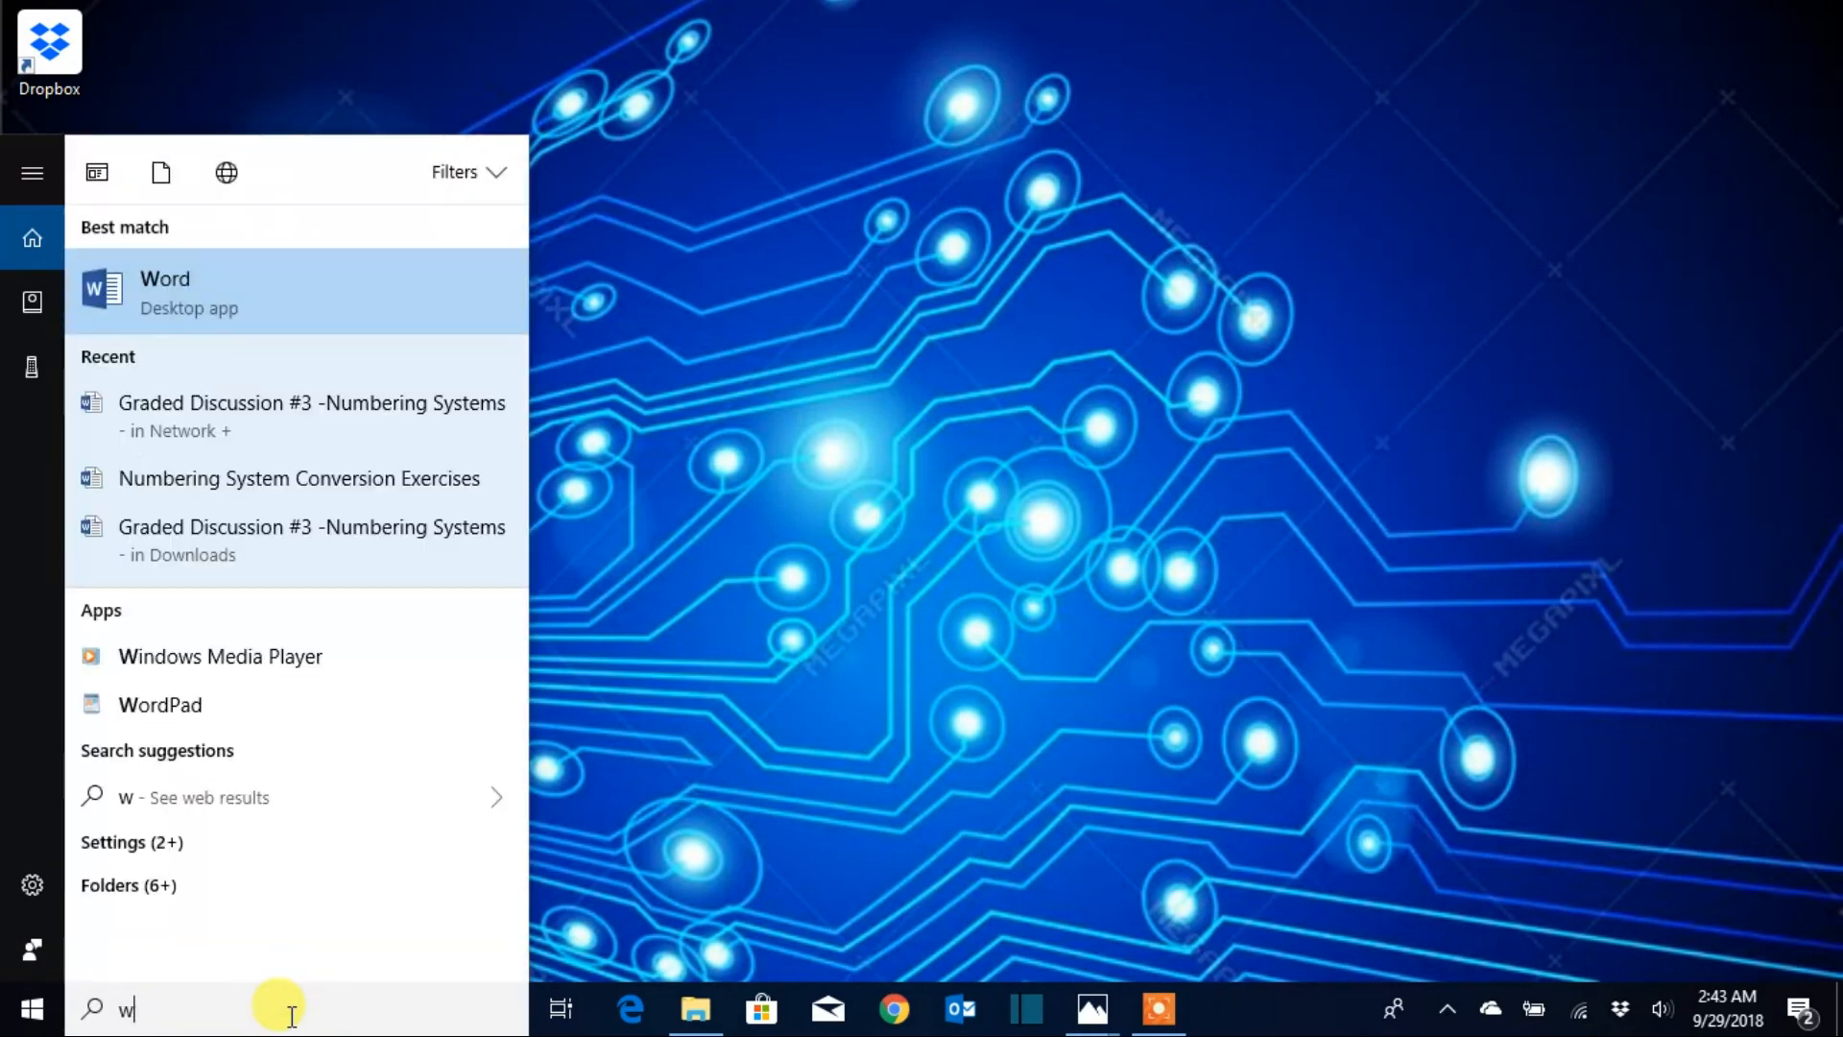
pyautogui.press('Return')
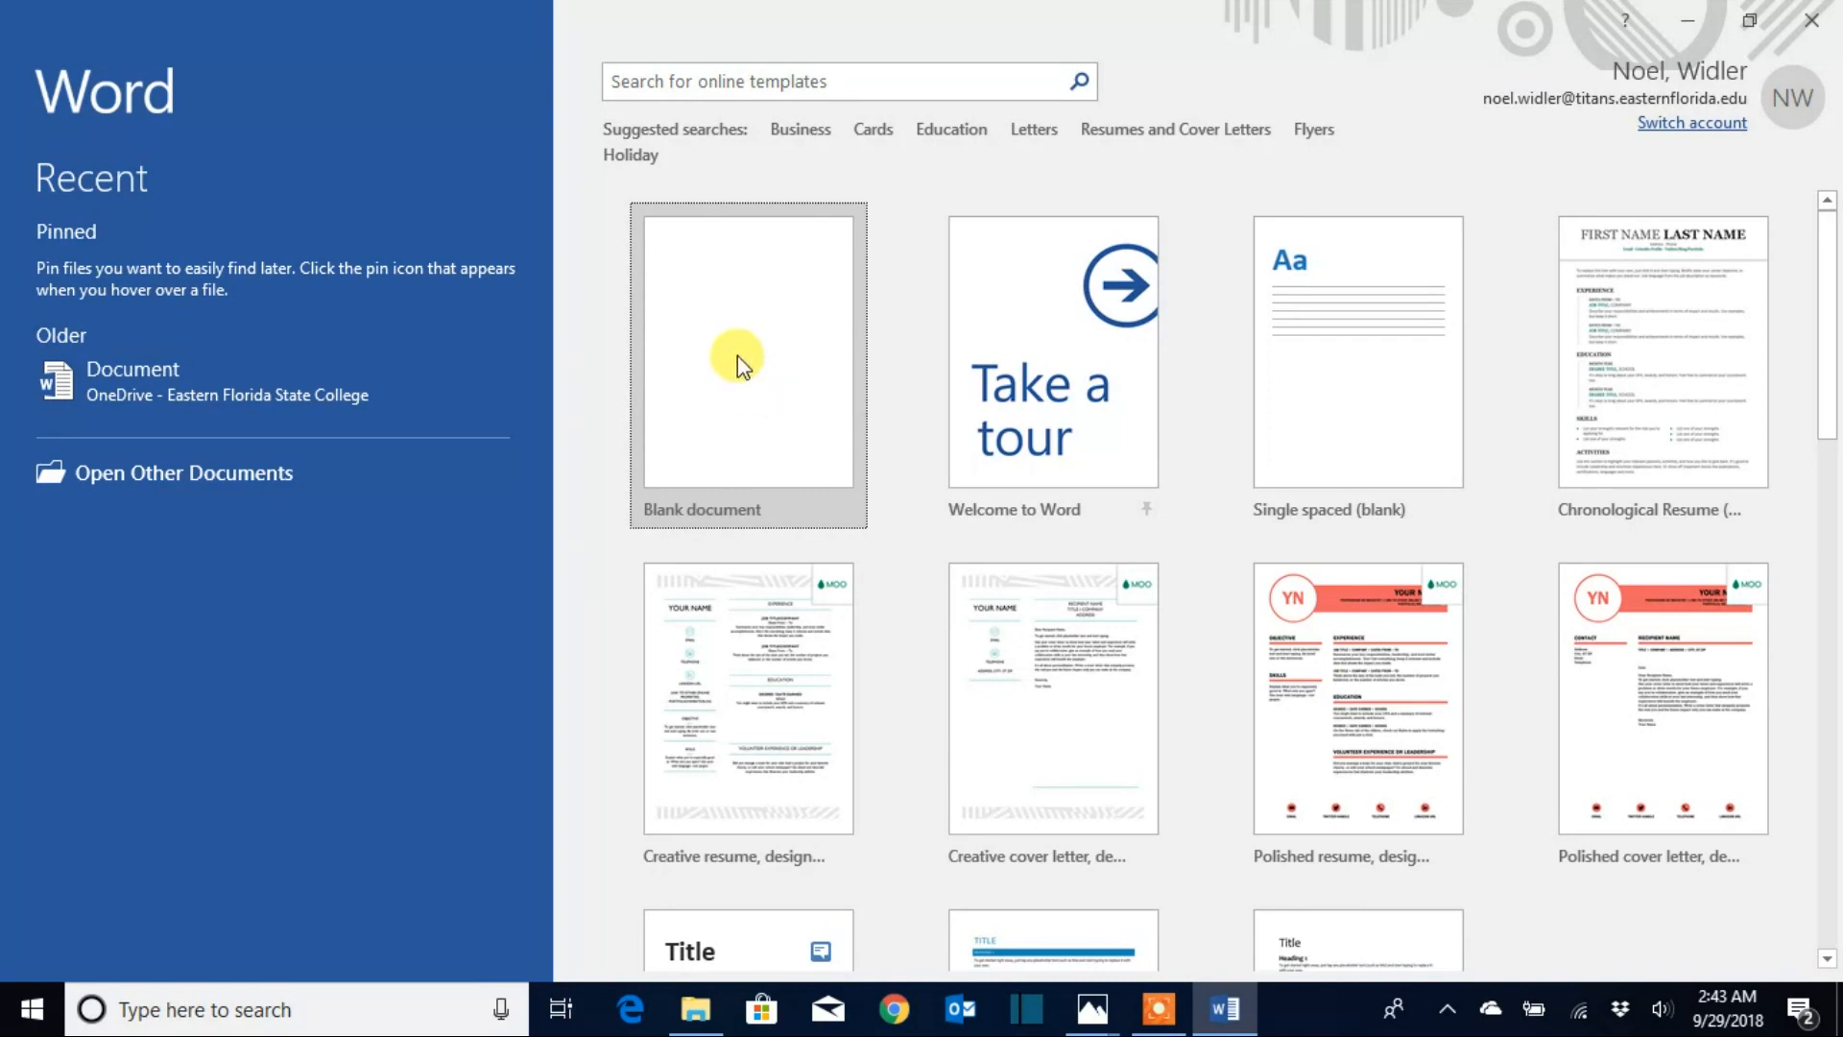
# Create a blank document and turn on Show/Hide ¶ formatting marks
pyautogui.click(737, 356)
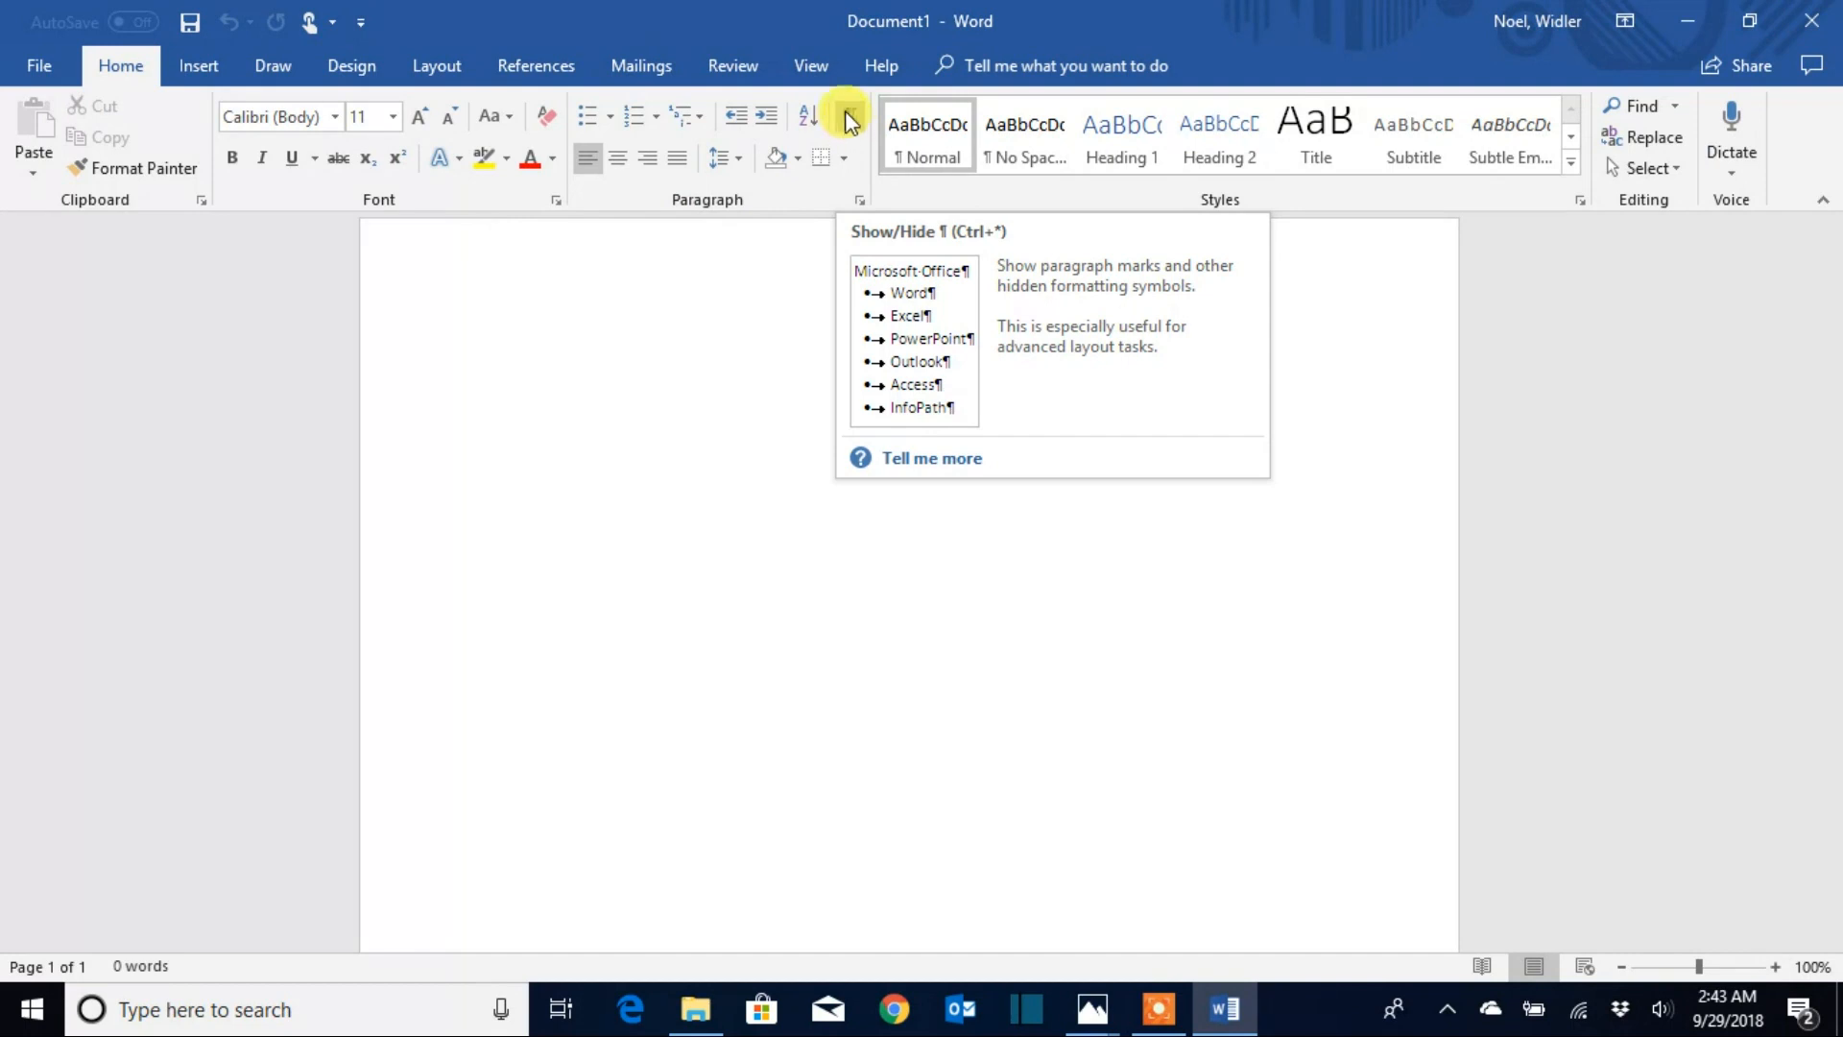
pyautogui.click(856, 120)
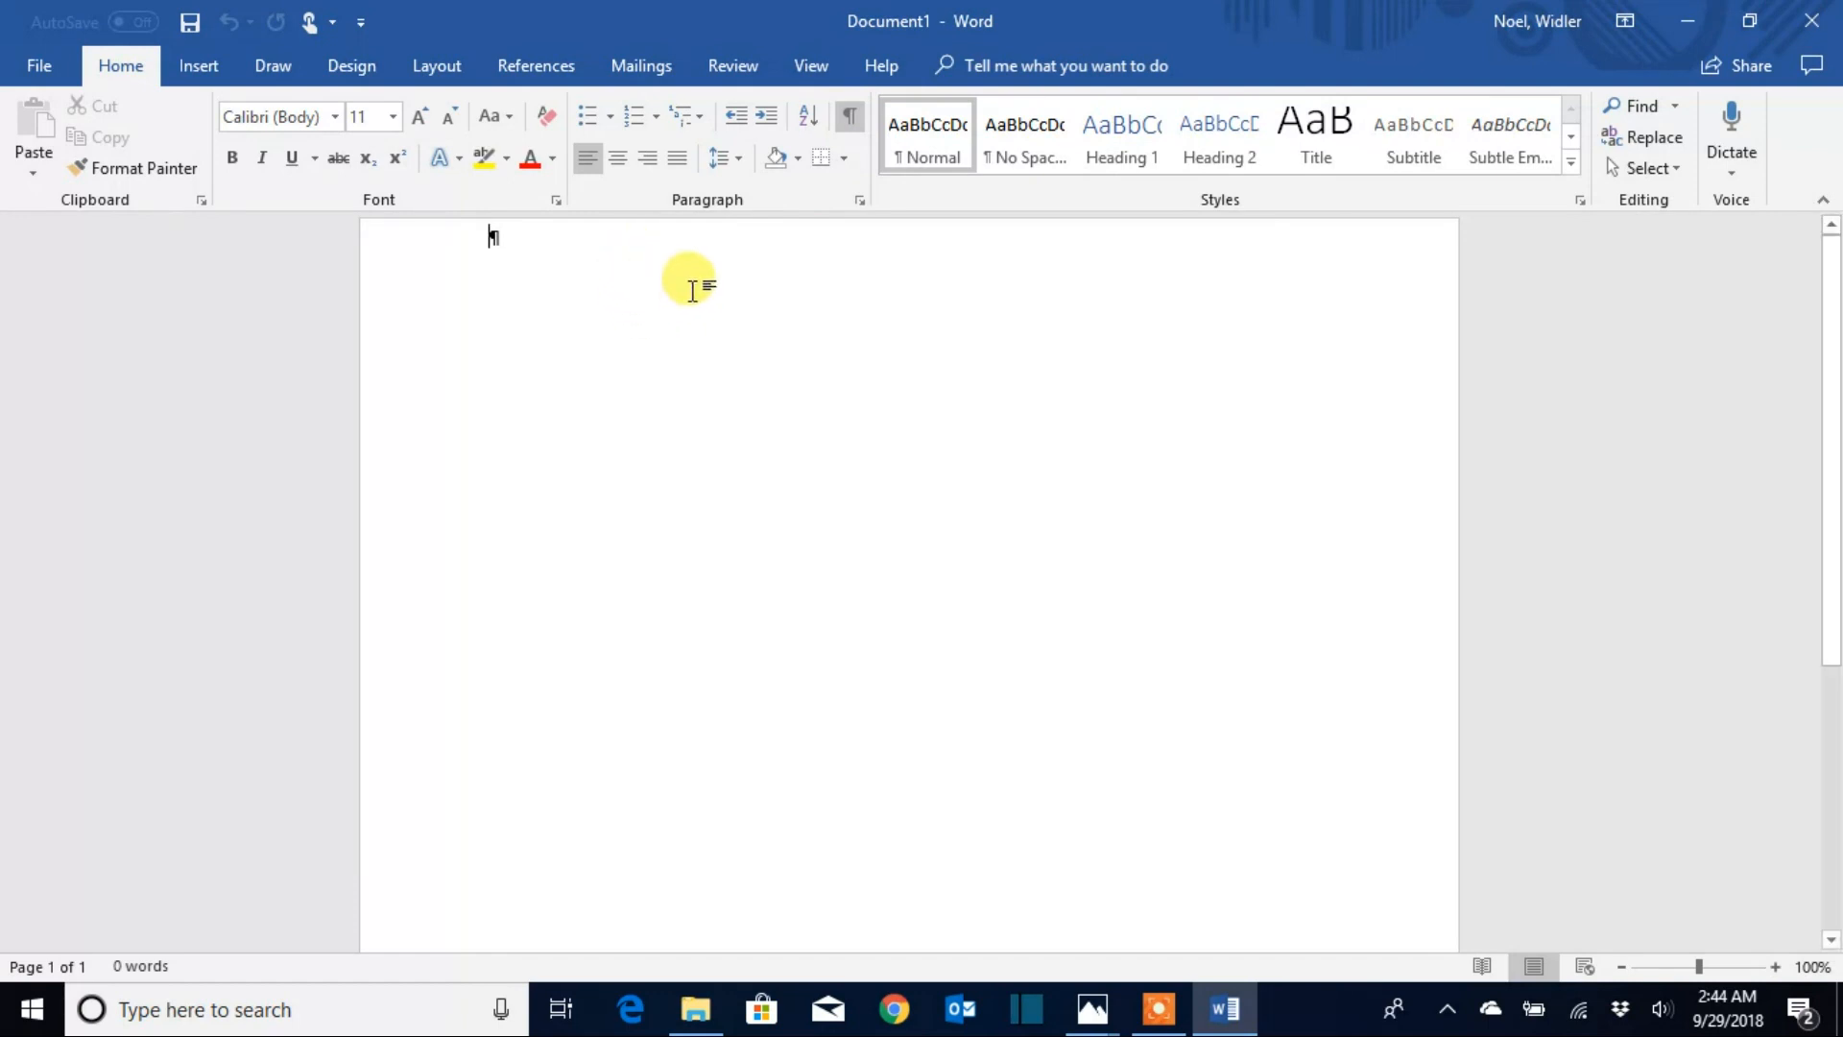
# Show the ruler and begin the title 'What Is Cost?', correcting a mistyped word
pyautogui.click(811, 62)
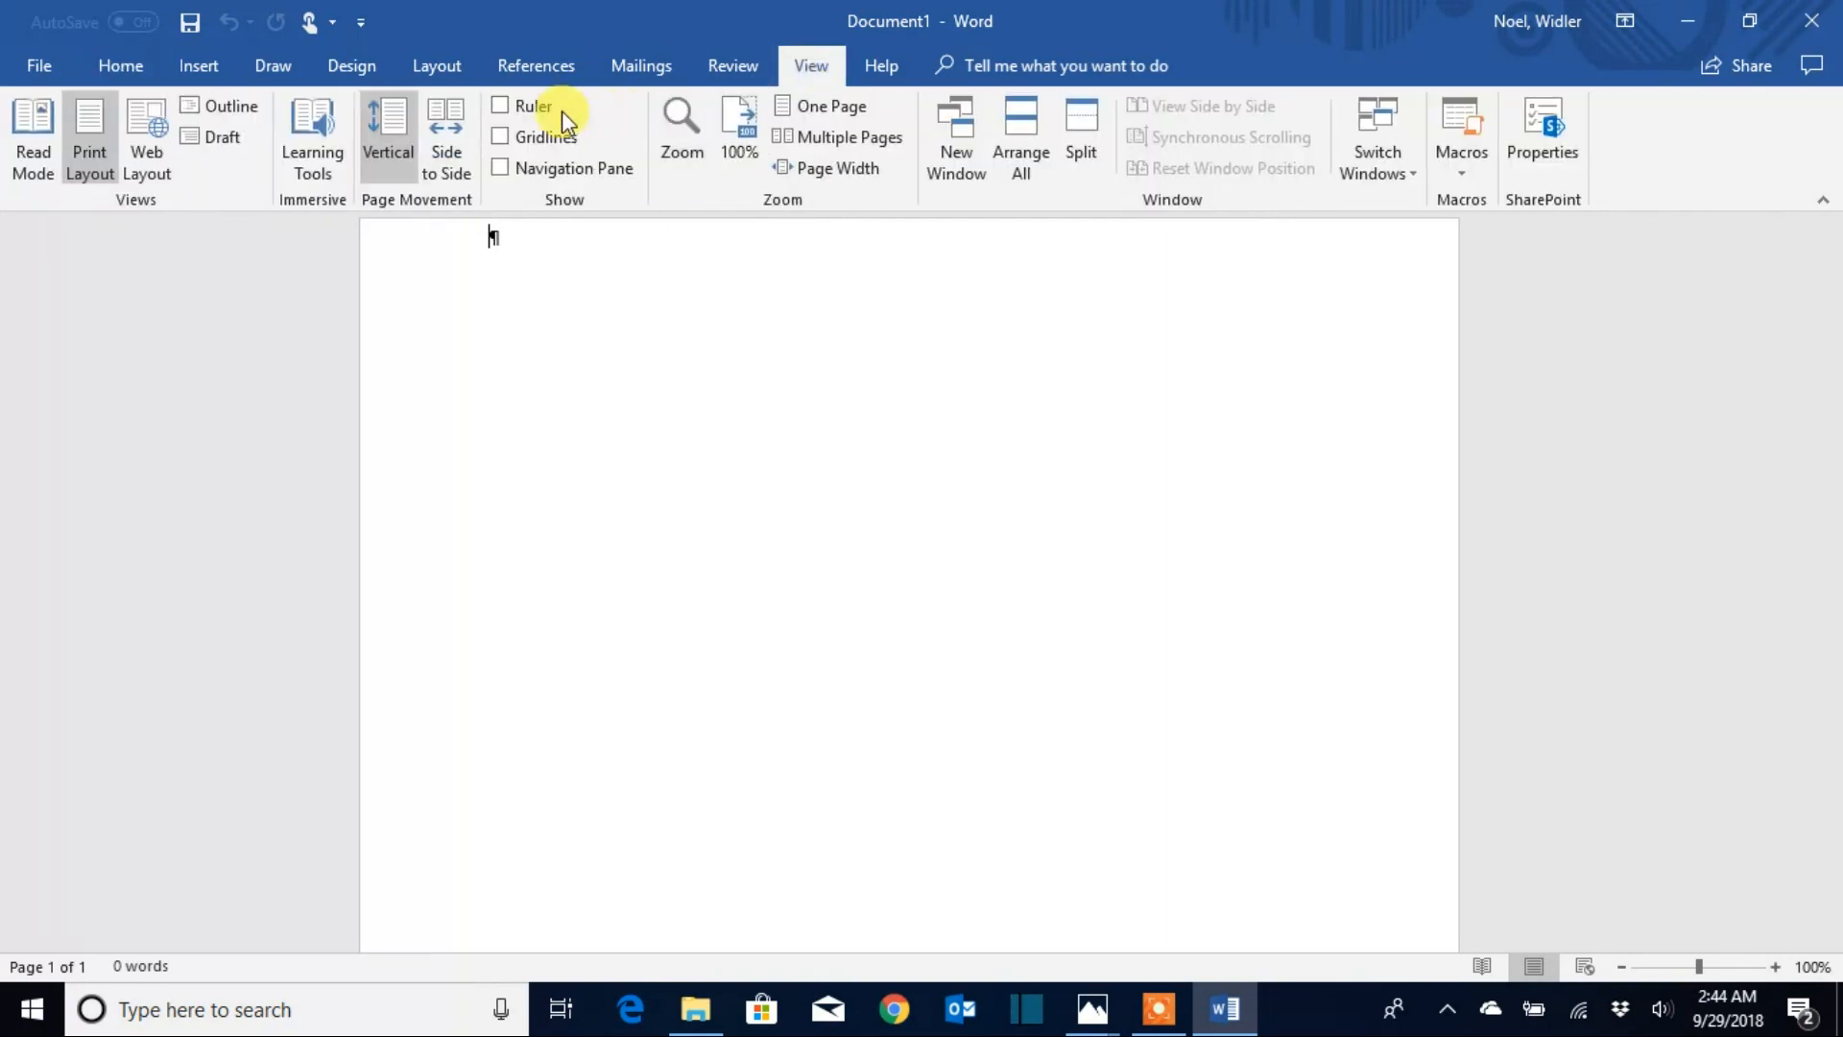
pyautogui.click(499, 107)
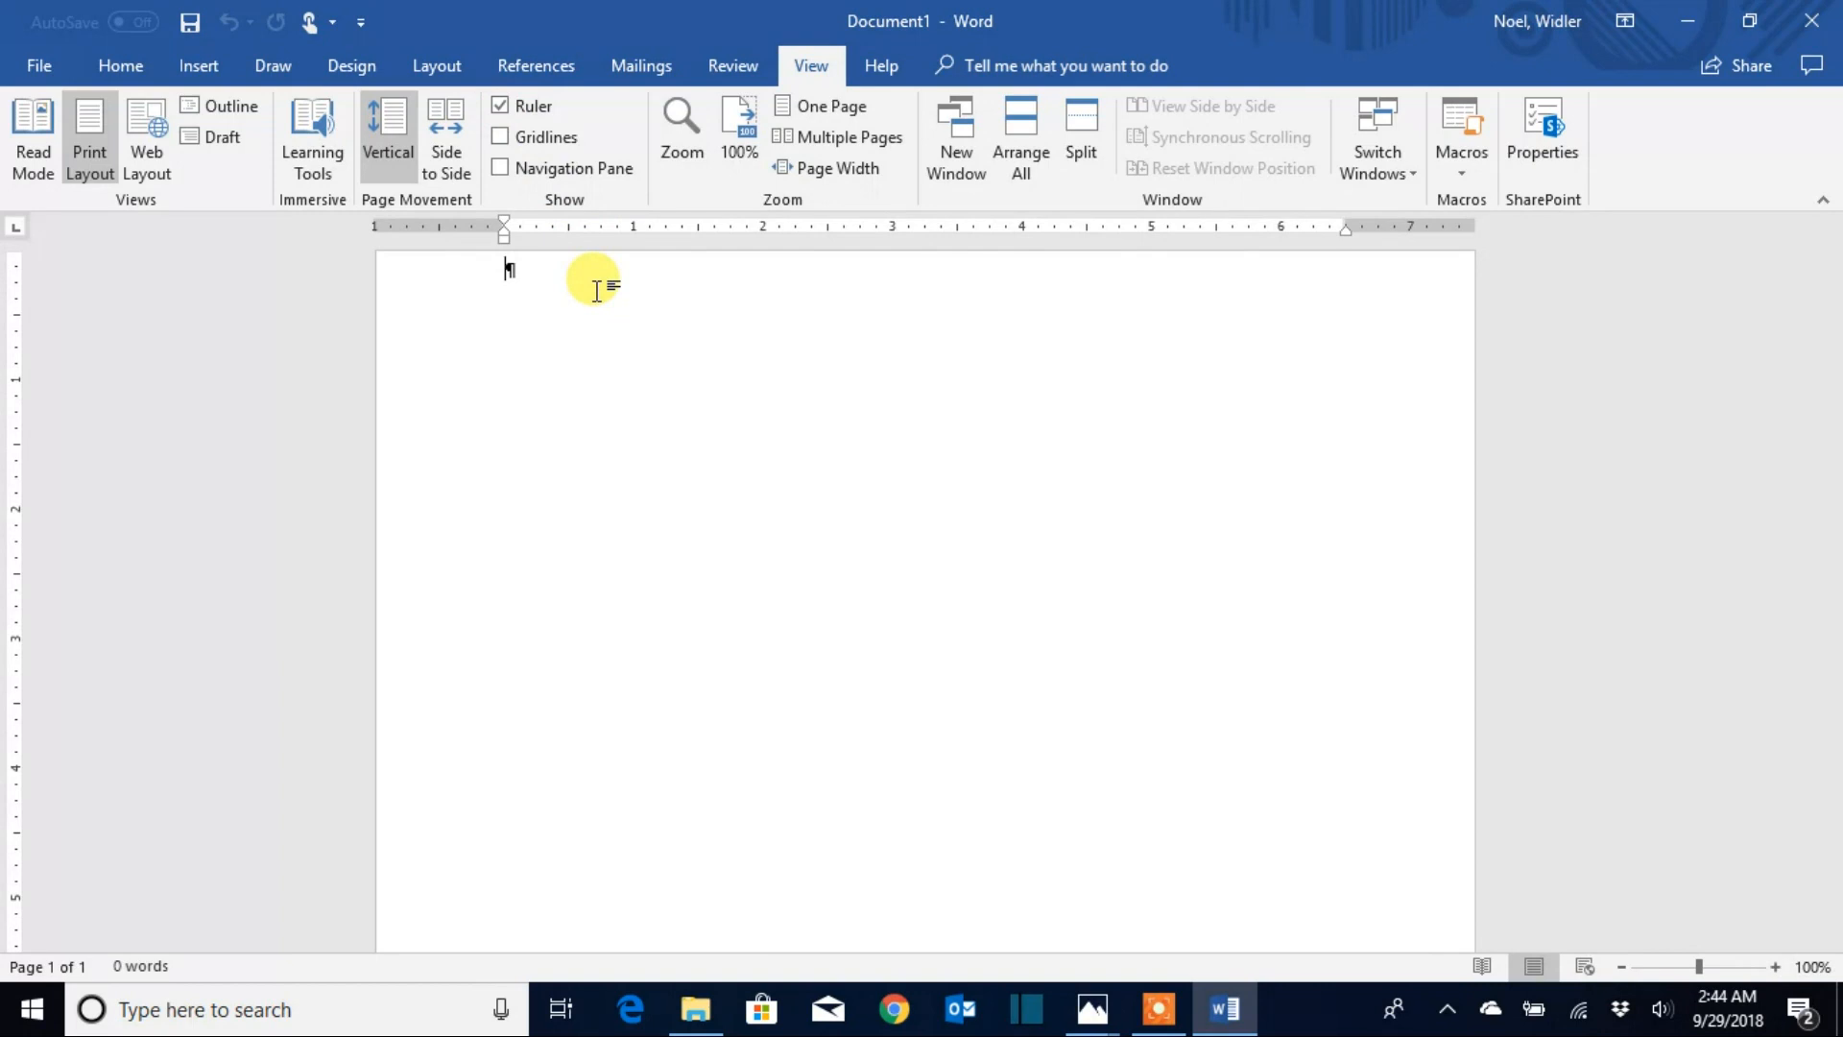
pyautogui.write('What ')
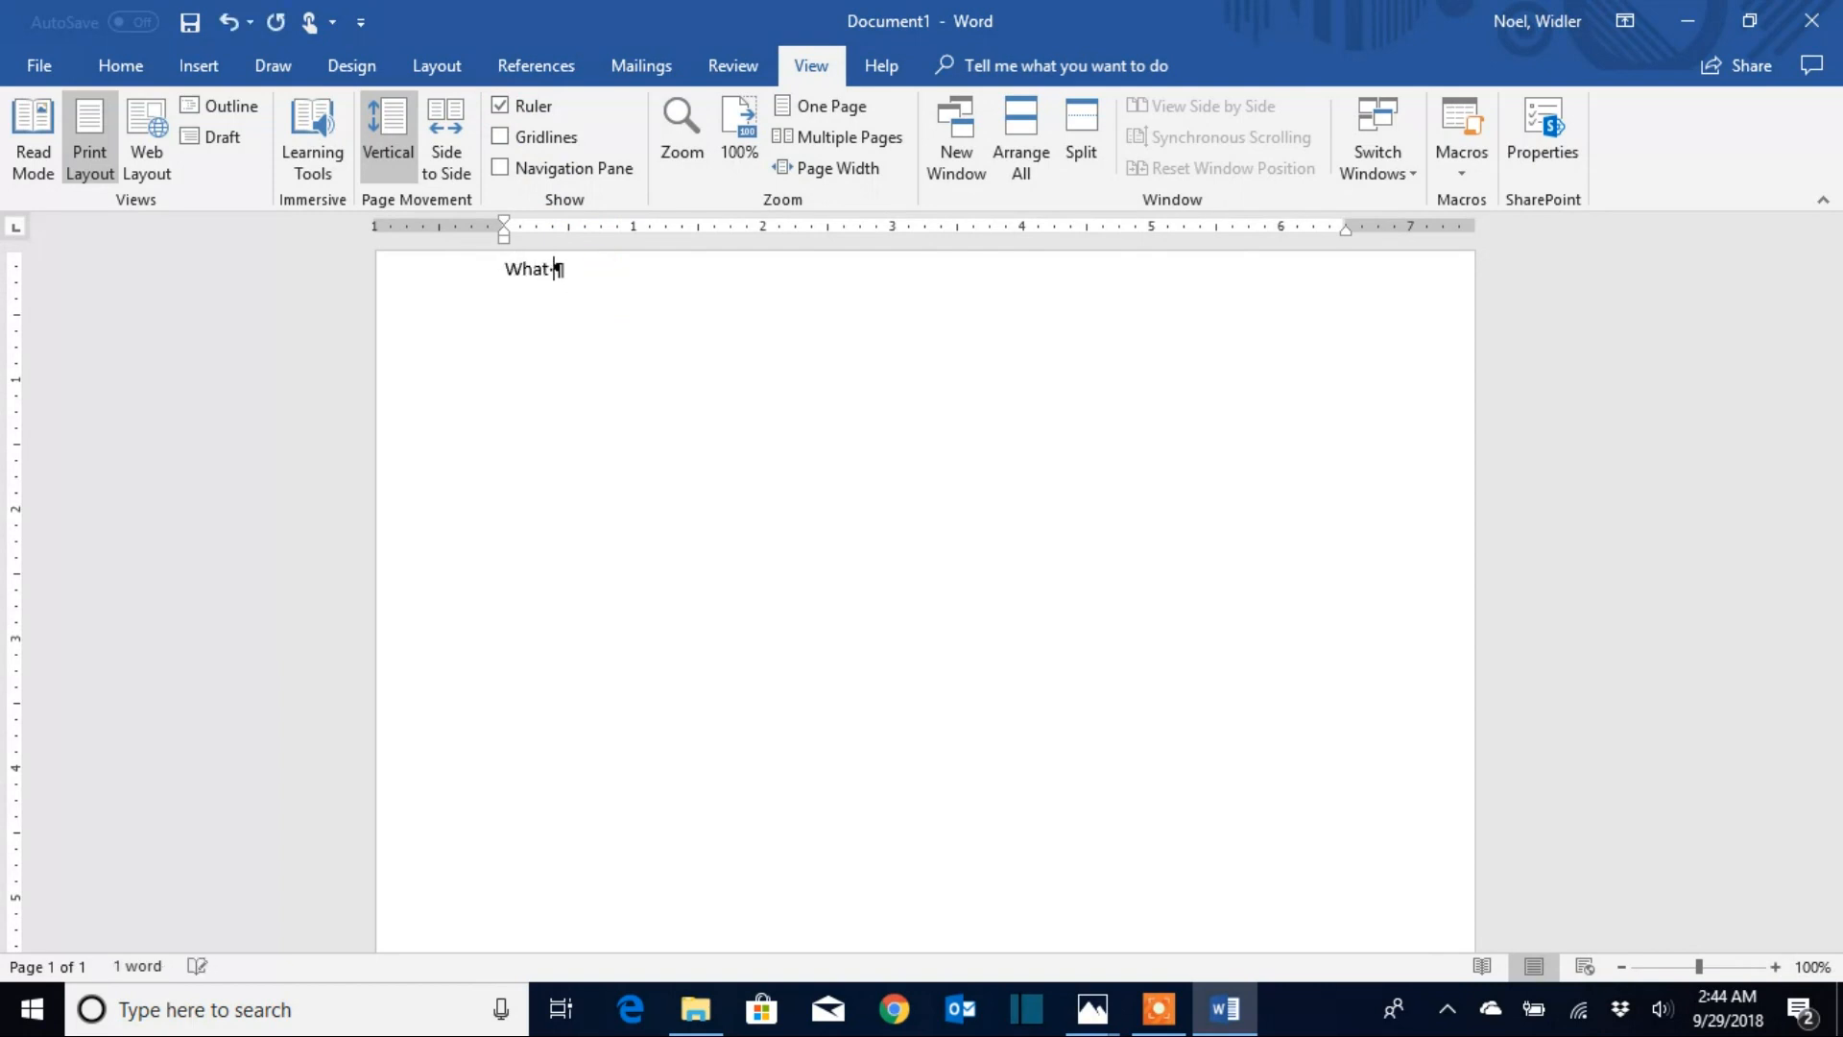
pyautogui.write('is')
pyautogui.press('BackSpace')
pyautogui.press('BackSpace')
pyautogui.write('Is Cost')
pyautogui.write('?')
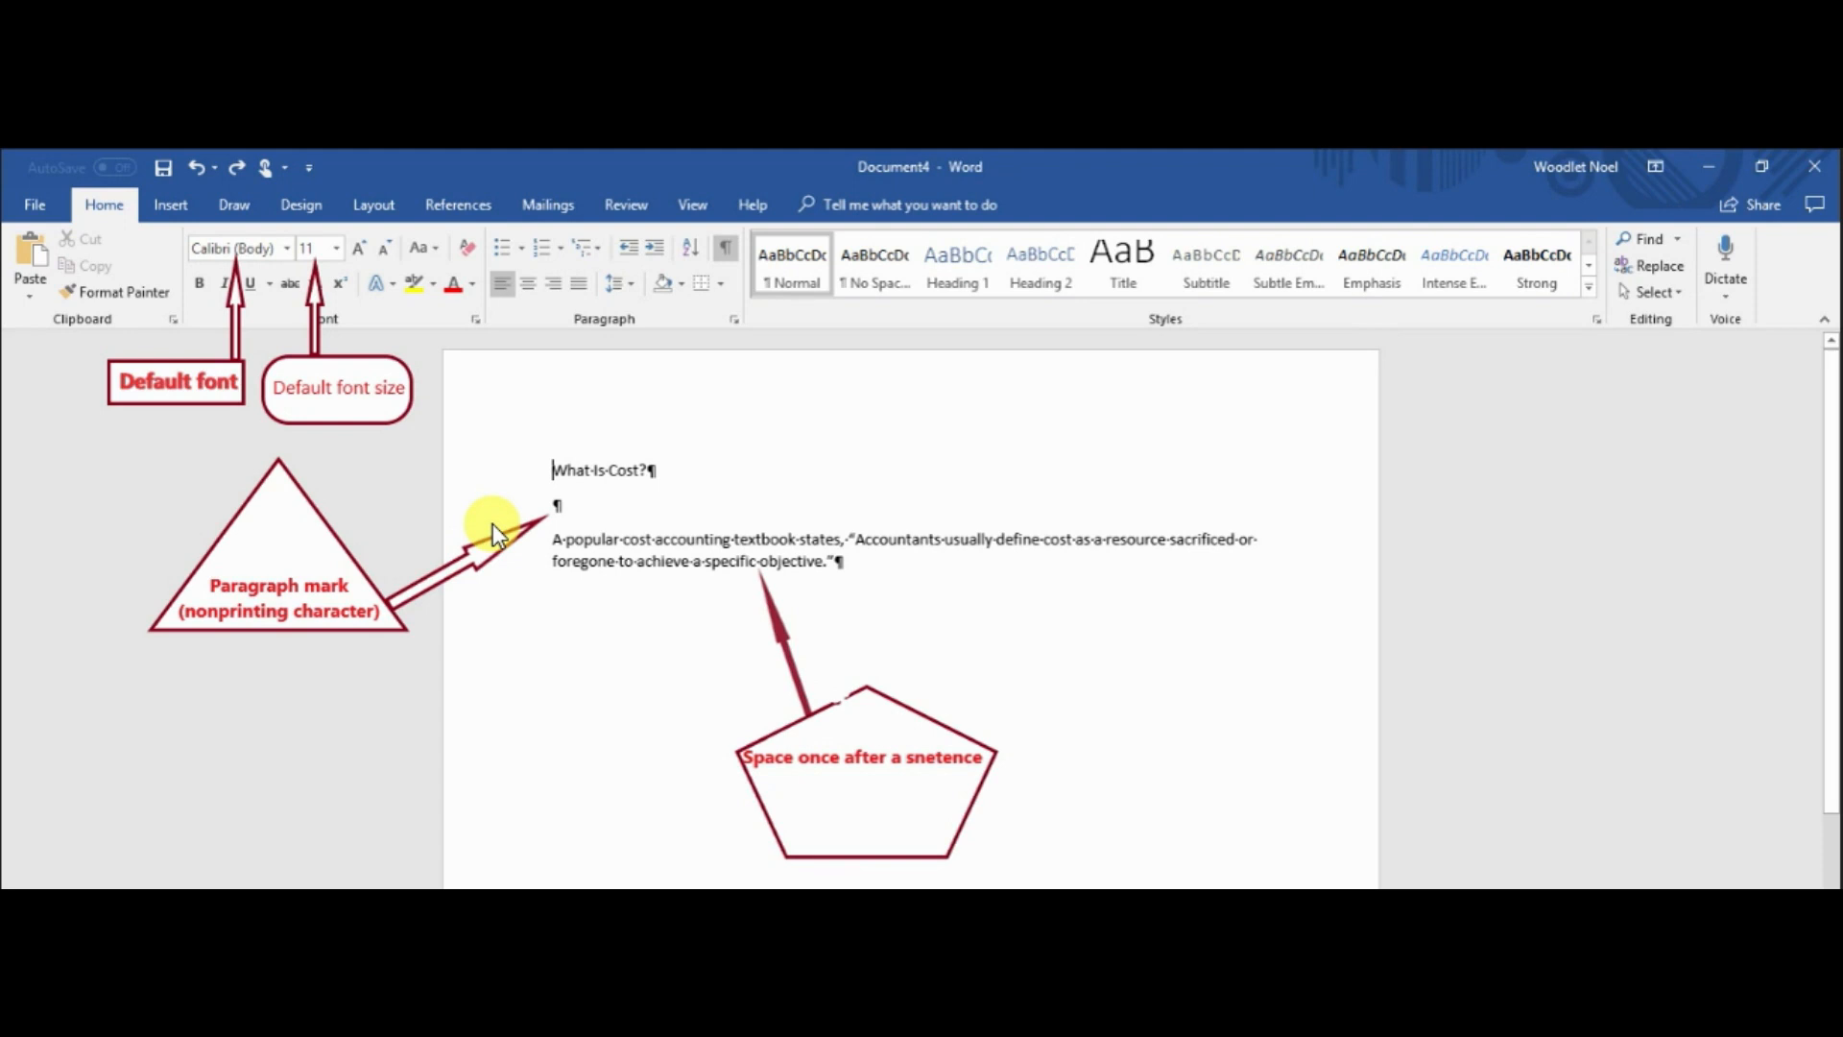